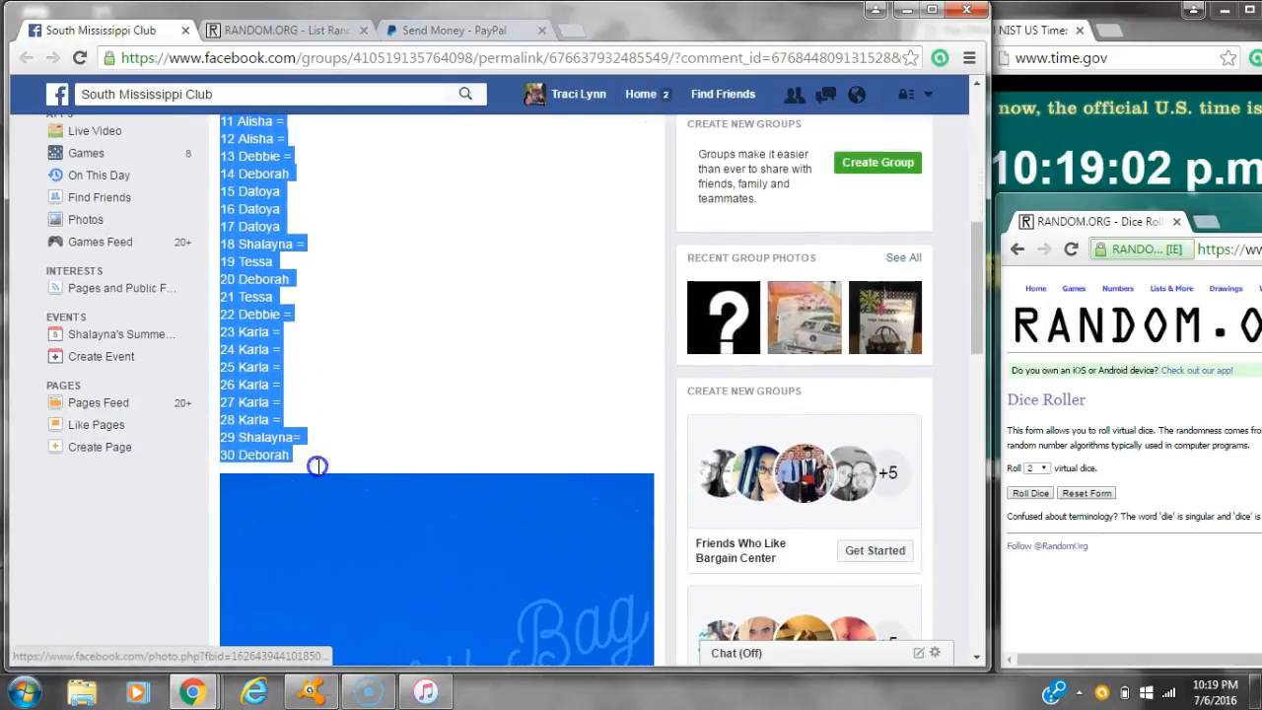
# Copy the selected 30-spot name list and post a 'live' comment on the group thread
pyautogui.rightClick(316, 453)
pyautogui.click(341, 463)
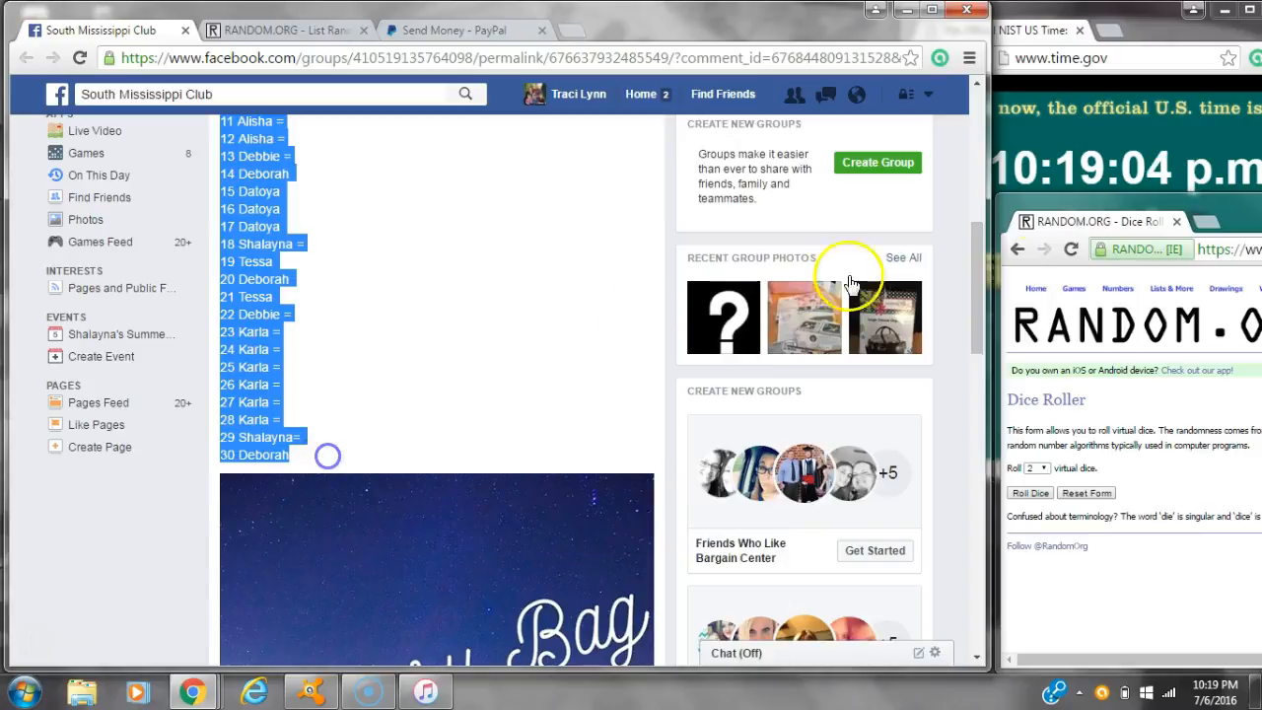
pyautogui.moveTo(978, 294); pyautogui.dragTo(975, 505)
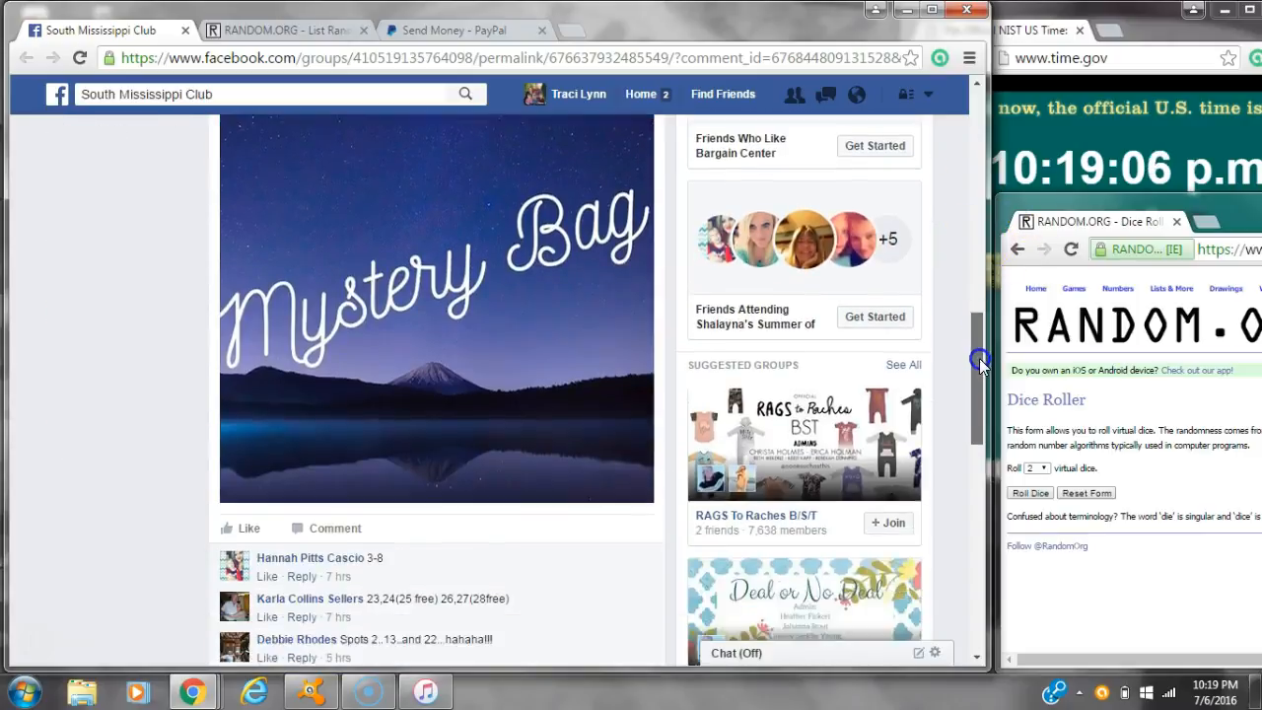
pyautogui.moveTo(975, 664); pyautogui.dragTo(974, 663)
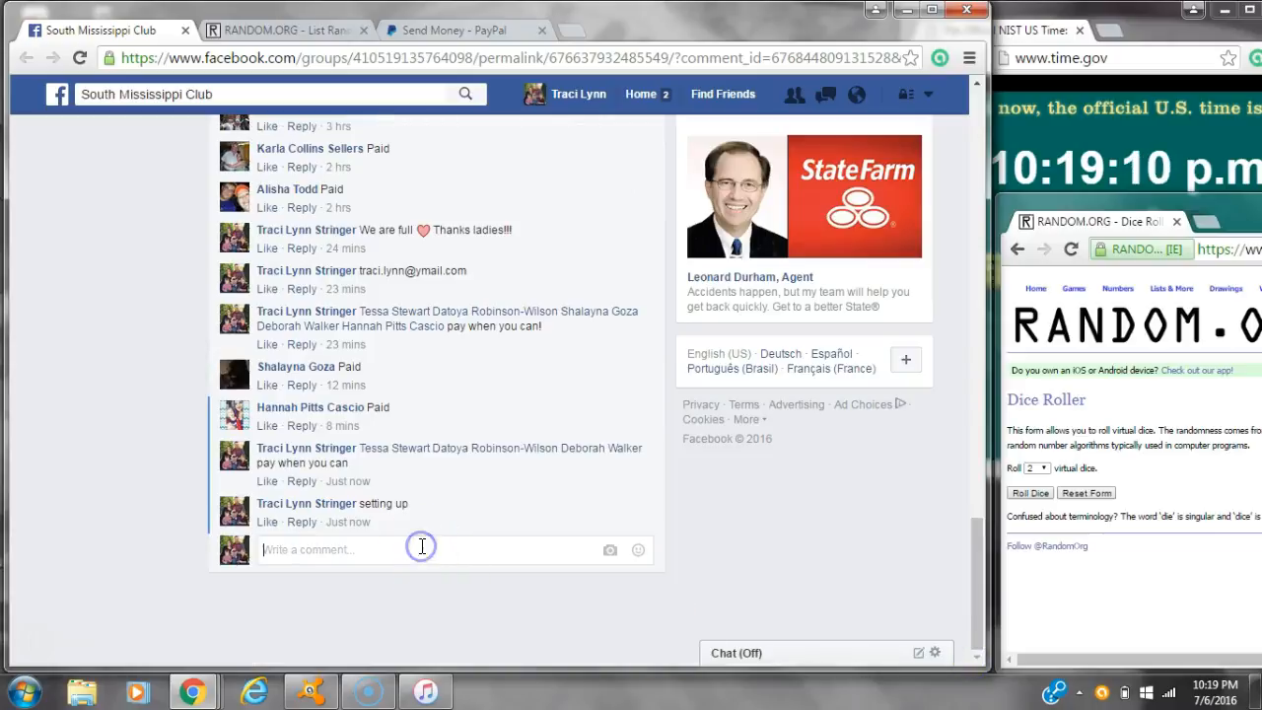
pyautogui.write('live')
pyautogui.press('Return')
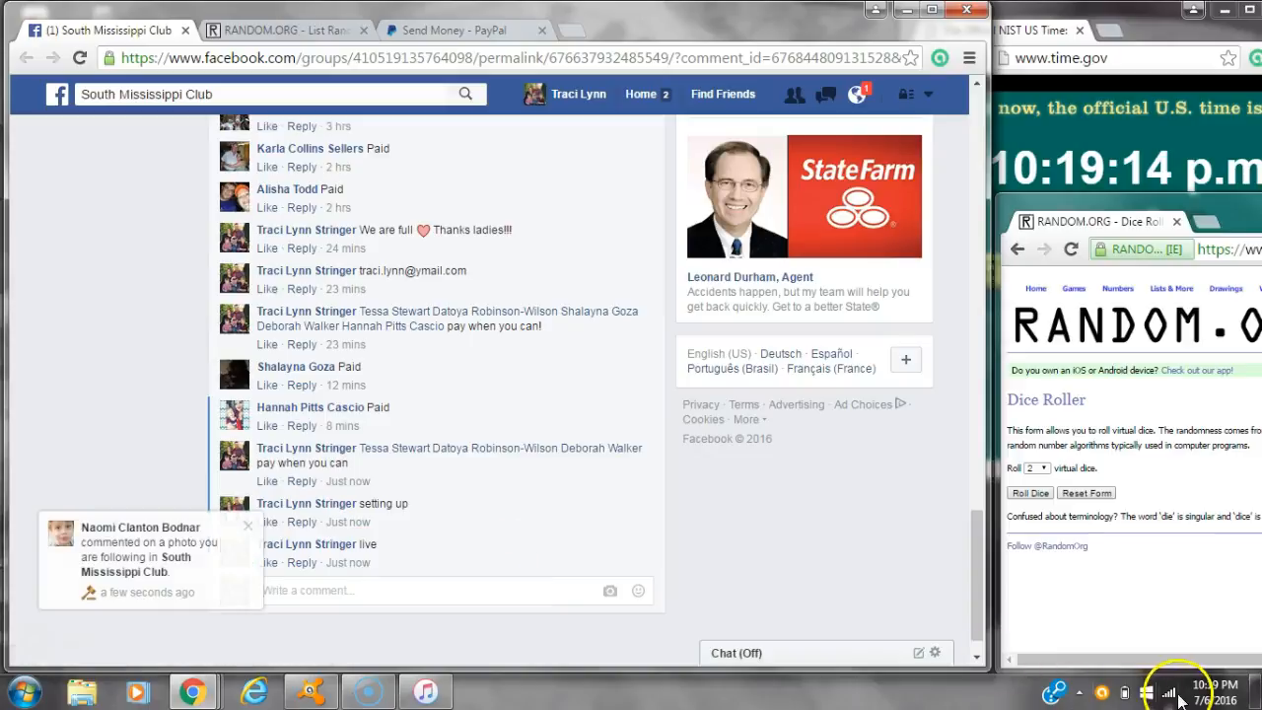
pyautogui.click(1215, 692)
# Paste the copied 30-spot name list into the List Randomizer box
pyautogui.click(248, 44)
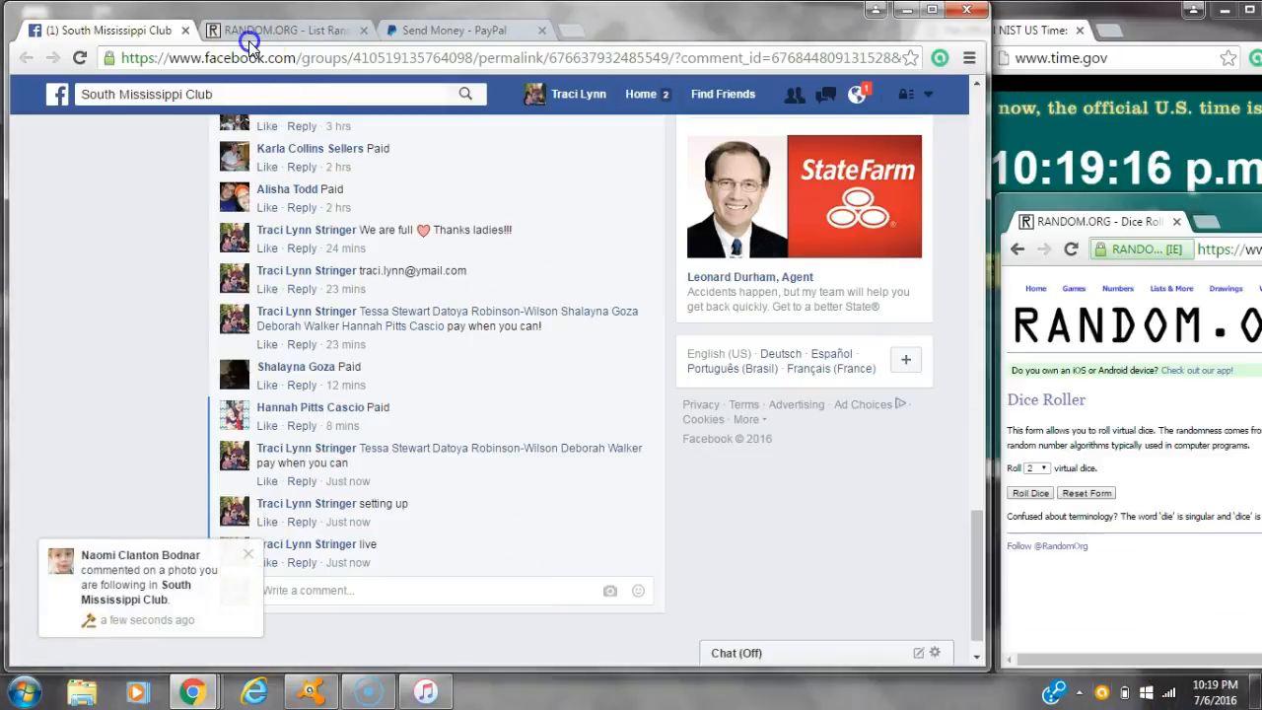
pyautogui.click(286, 30)
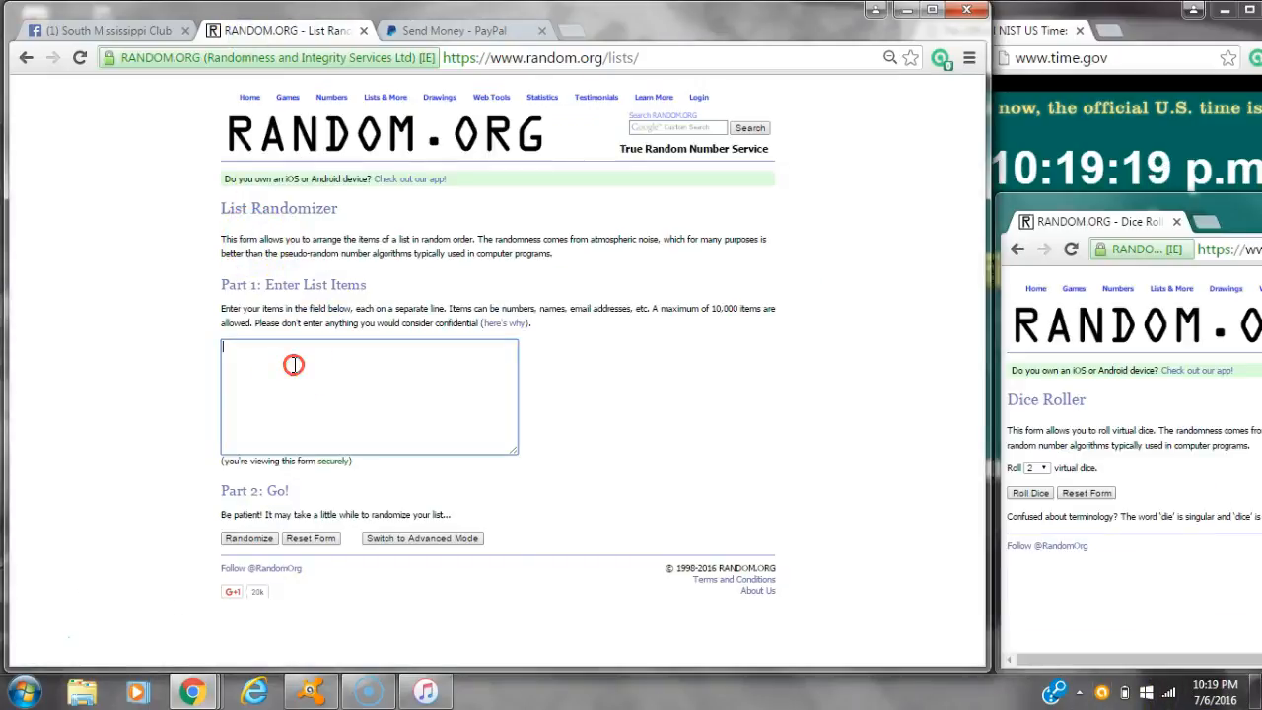
pyautogui.rightClick(294, 365)
pyautogui.click(339, 477)
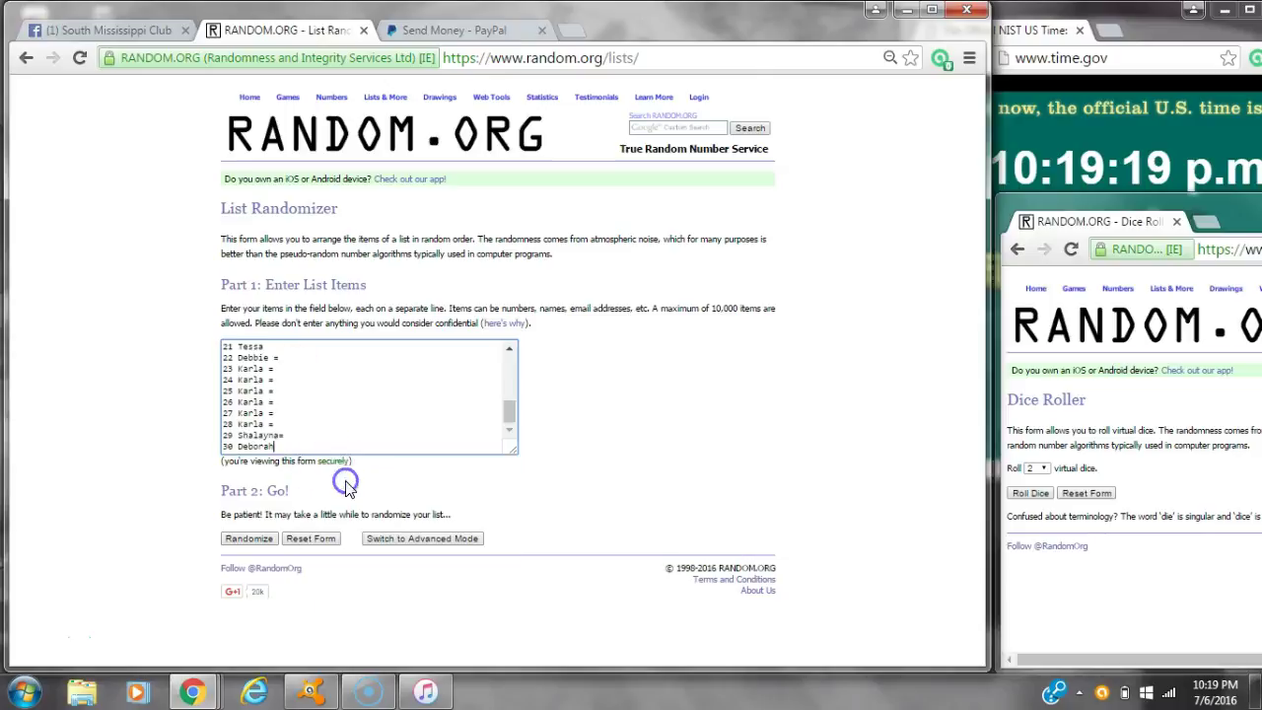
pyautogui.click(510, 351)
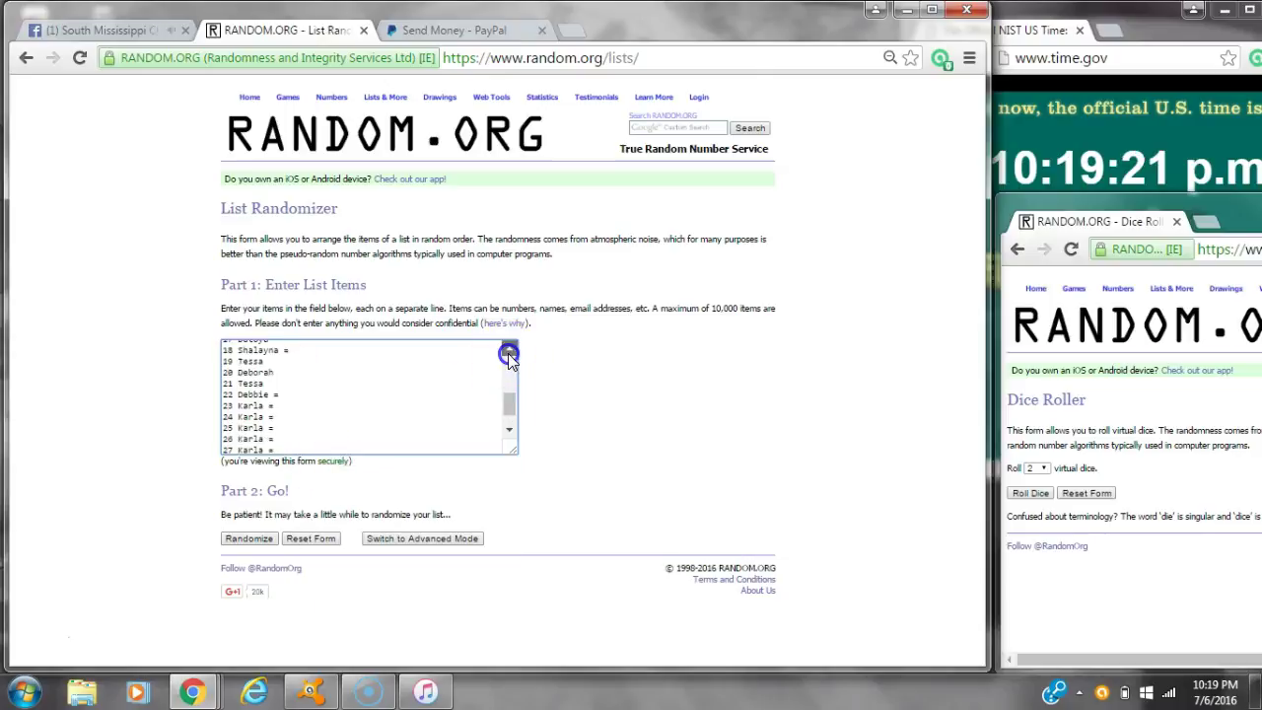
# Roll the two virtual dice on the Dice Roller and check the clock
pyautogui.click(1030, 493)
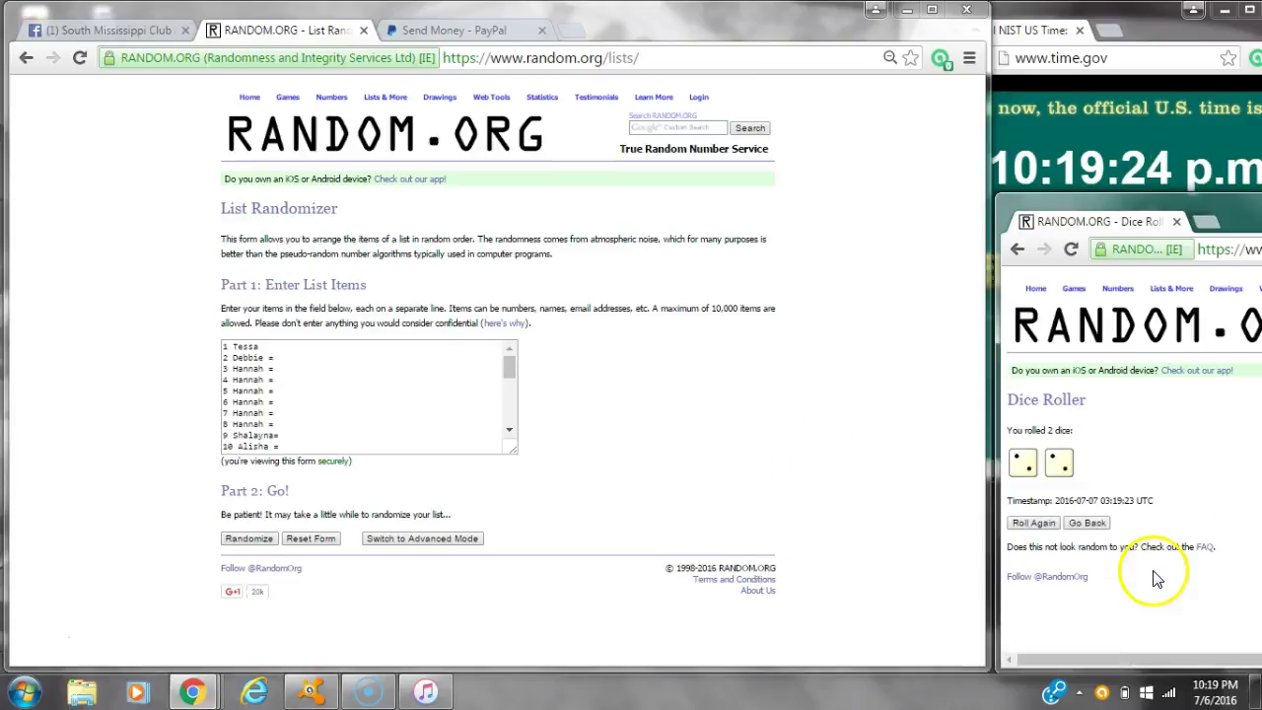
pyautogui.click(1215, 690)
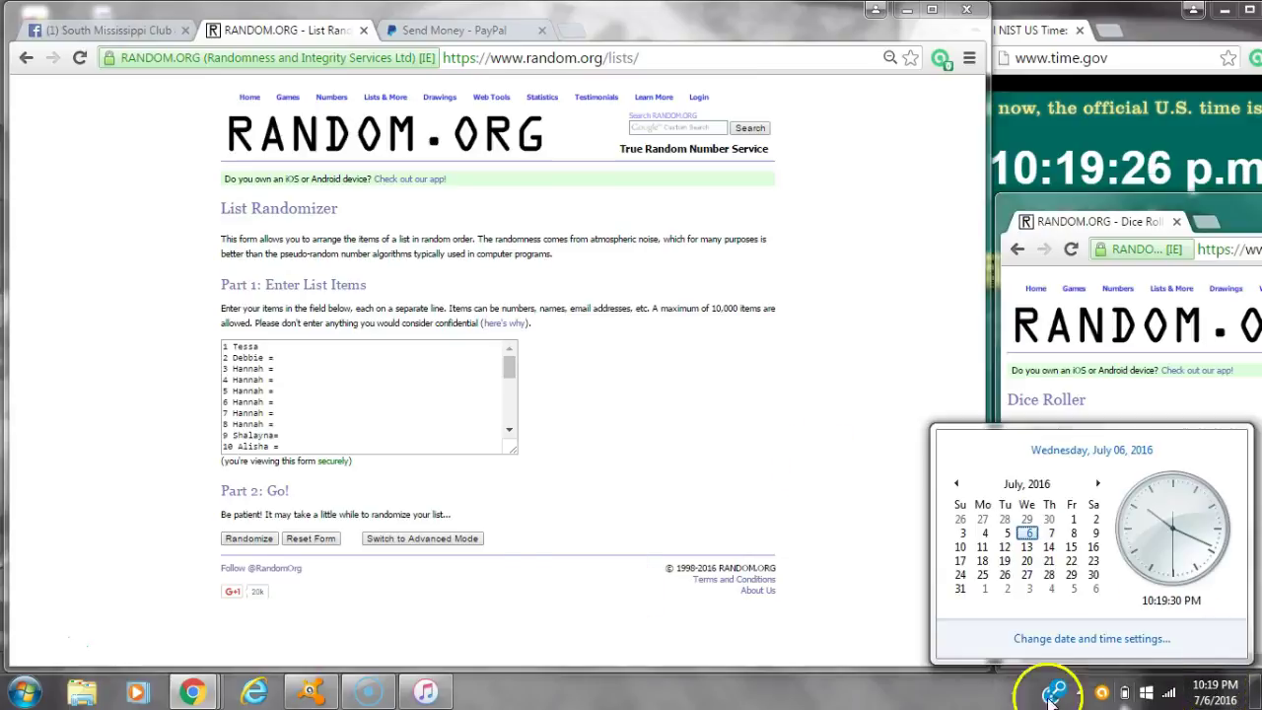
# Randomize the pasted 30-name list three times, checking the clock between rounds
pyautogui.click(245, 538)
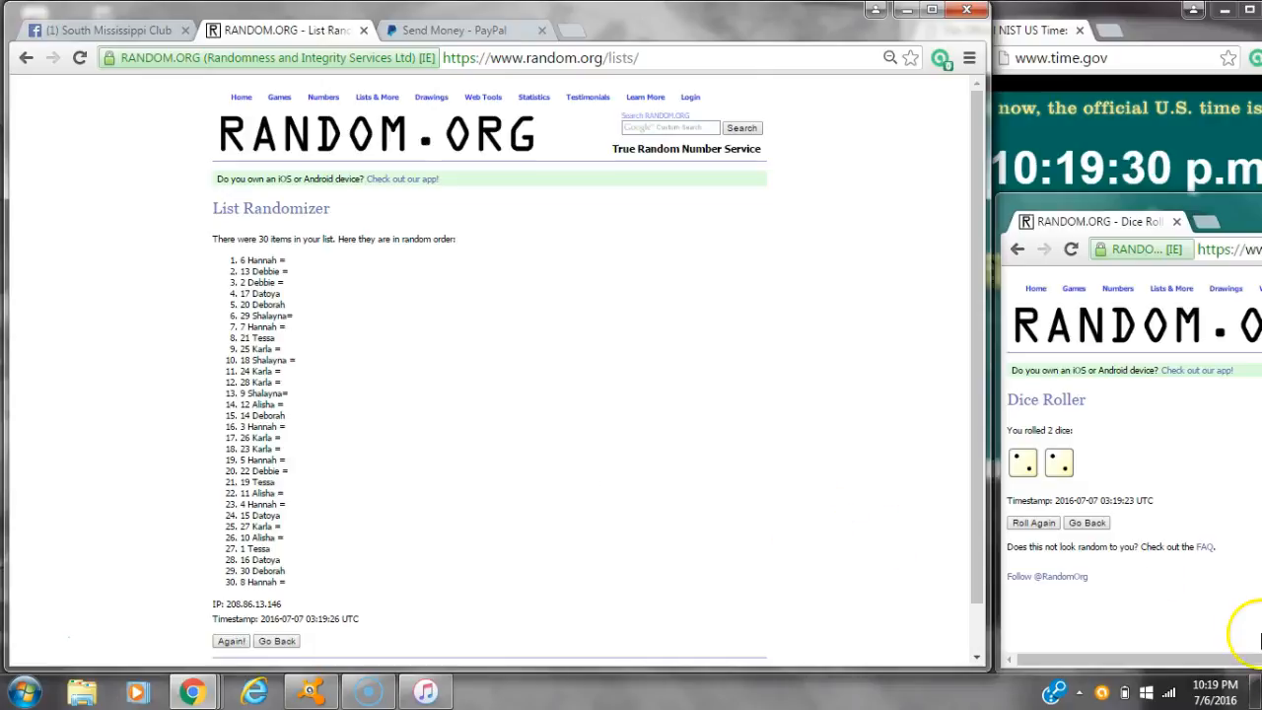
pyautogui.click(1214, 692)
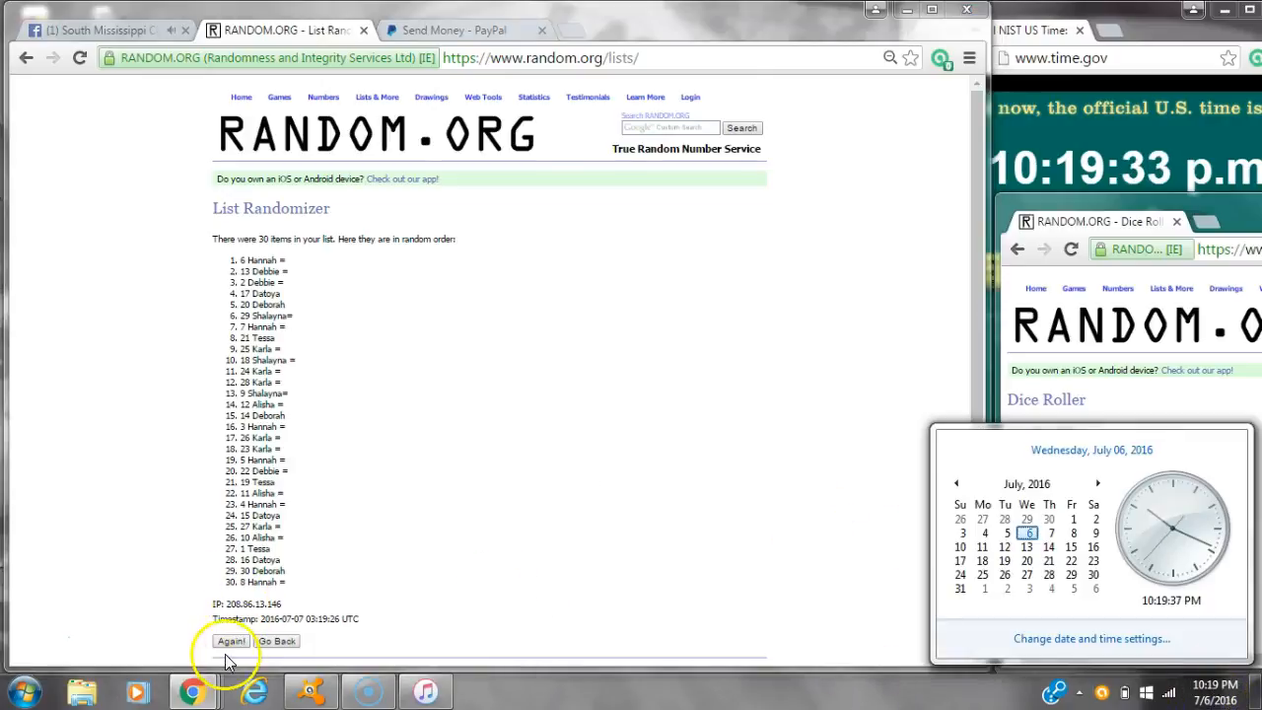
pyautogui.click(493, 394)
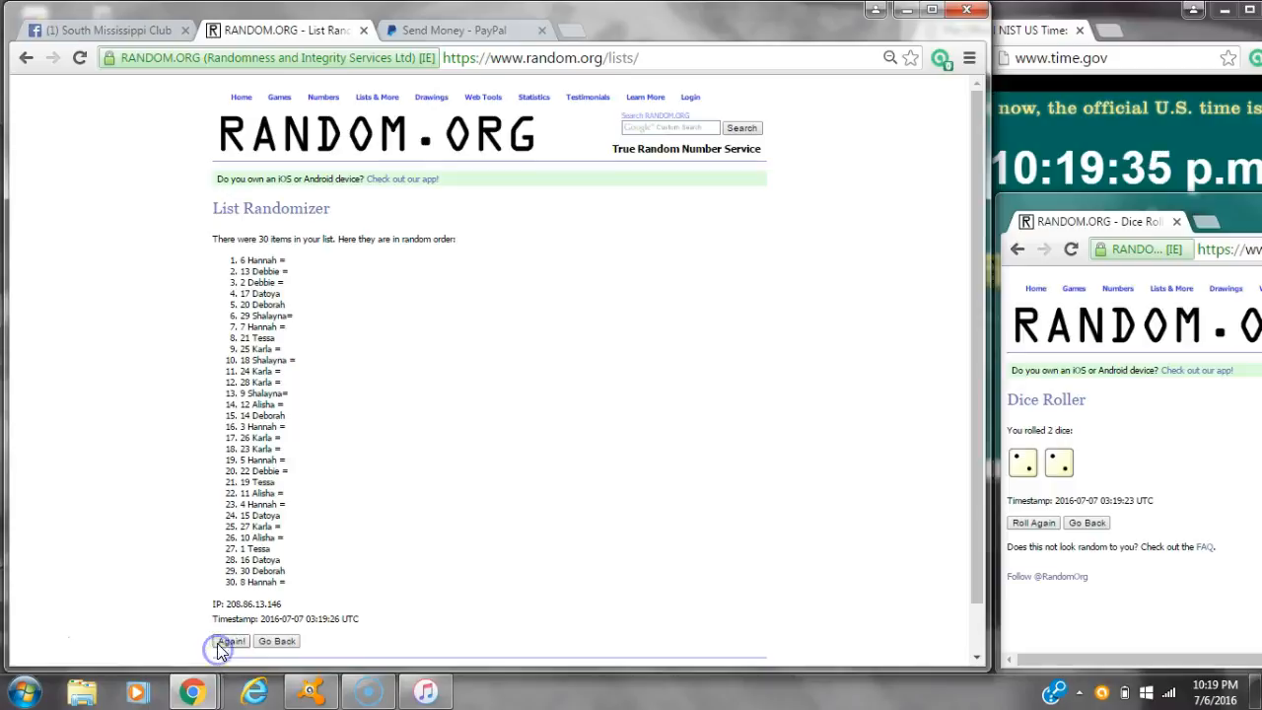
pyautogui.click(230, 641)
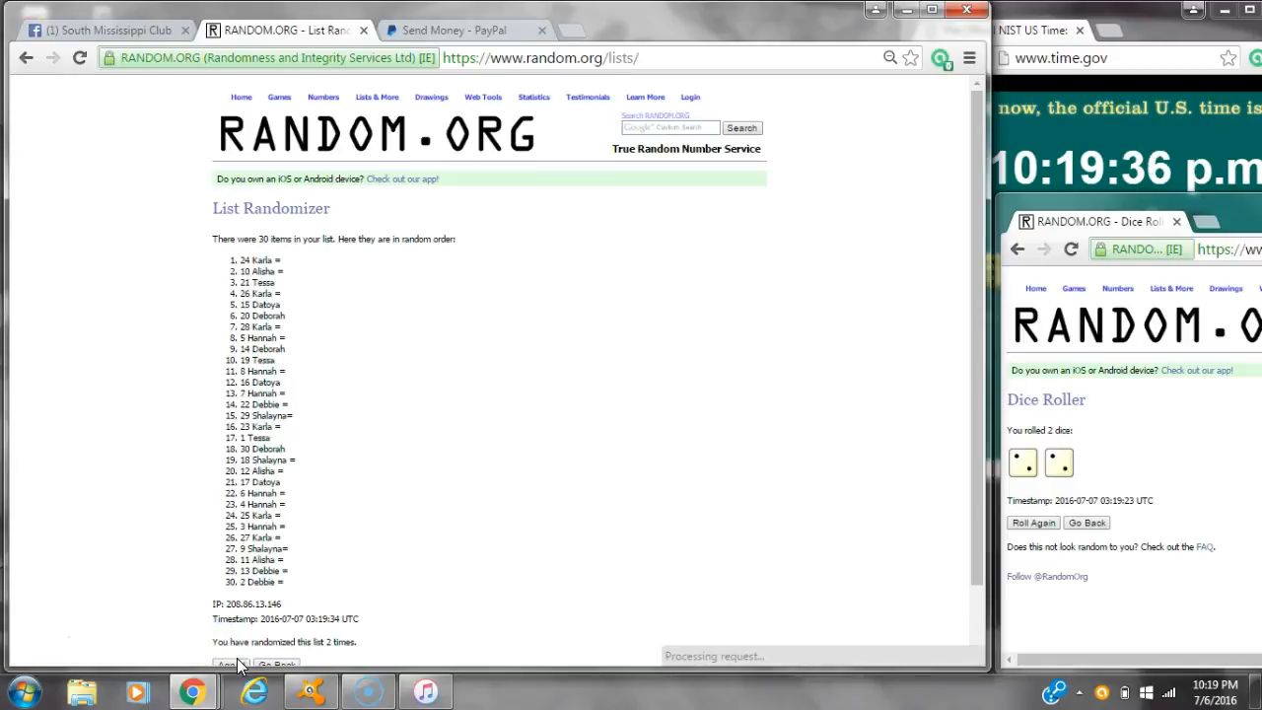
pyautogui.click(236, 663)
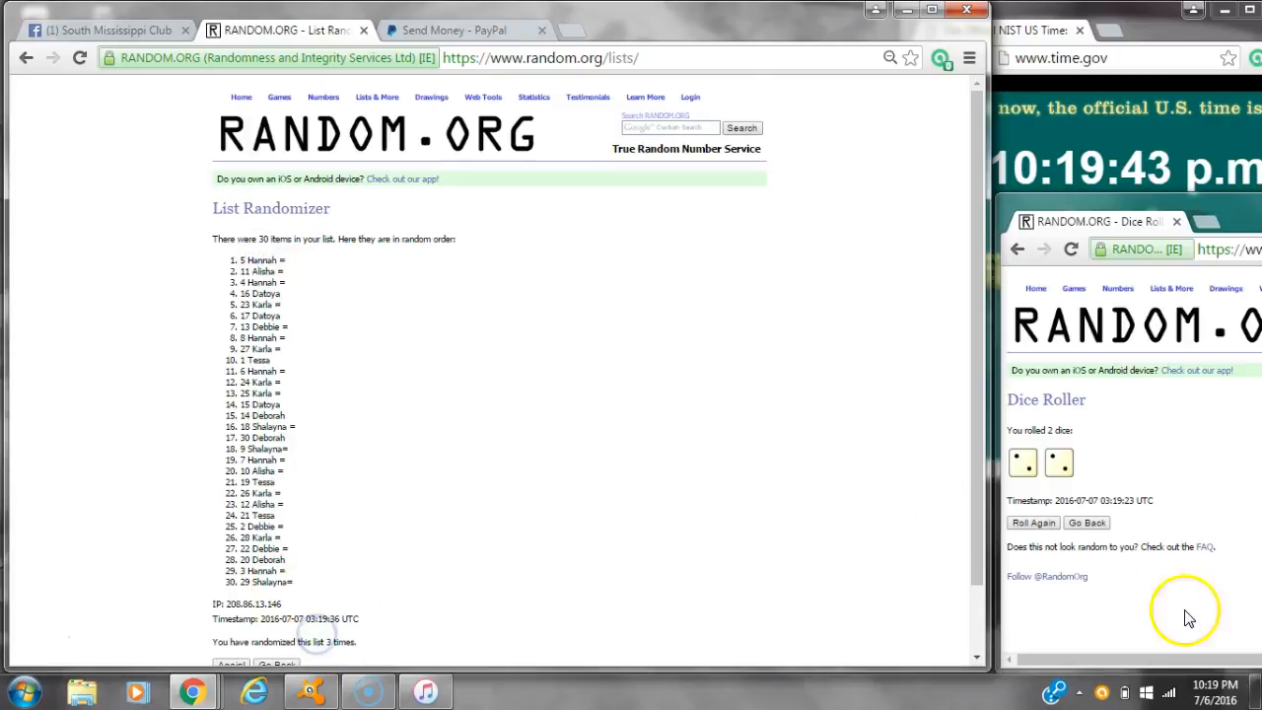
# Randomize a fourth time and highlight 14 Deborah at the top of the 30 items as winner
pyautogui.click(1215, 692)
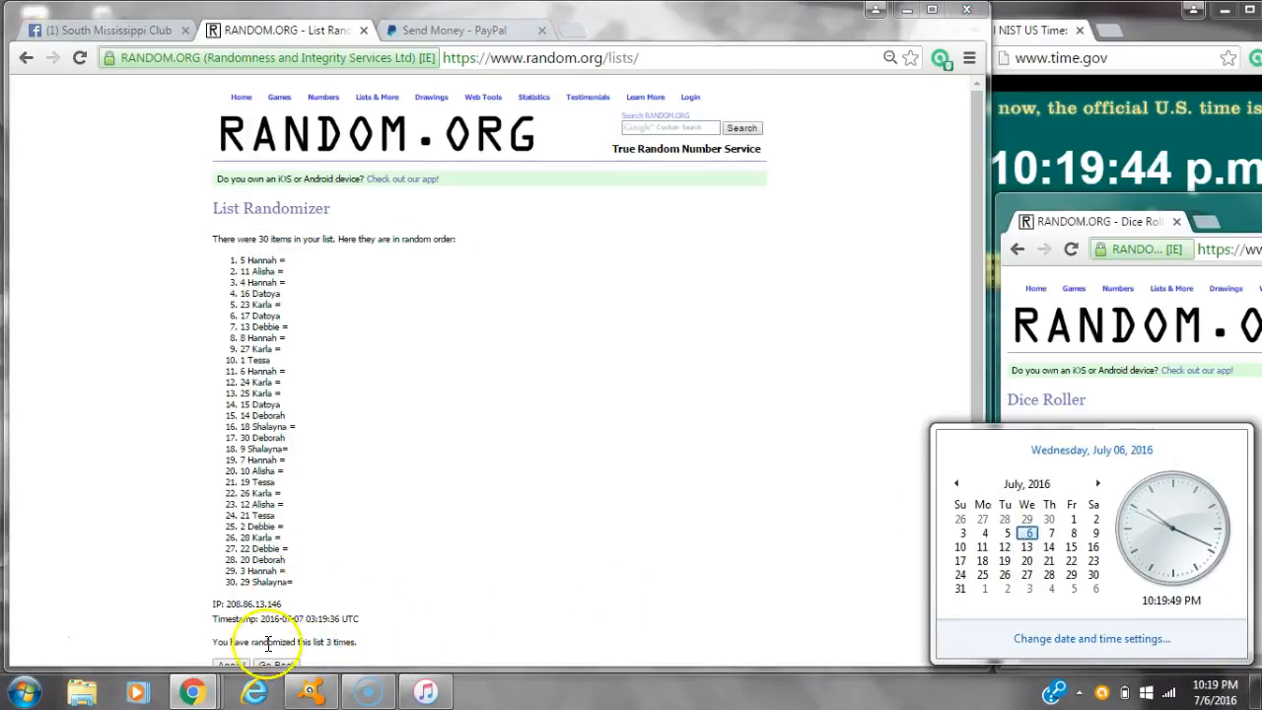
pyautogui.click(232, 663)
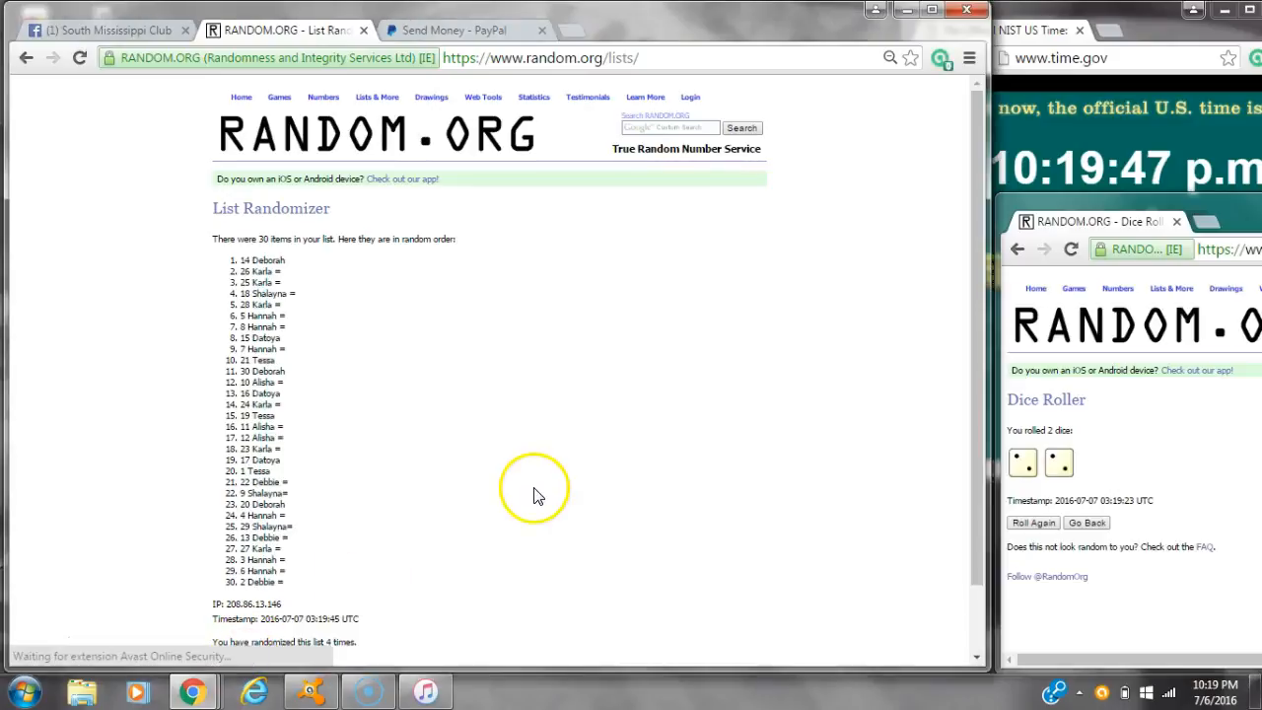
pyautogui.moveTo(286, 259); pyautogui.dragTo(219, 263)
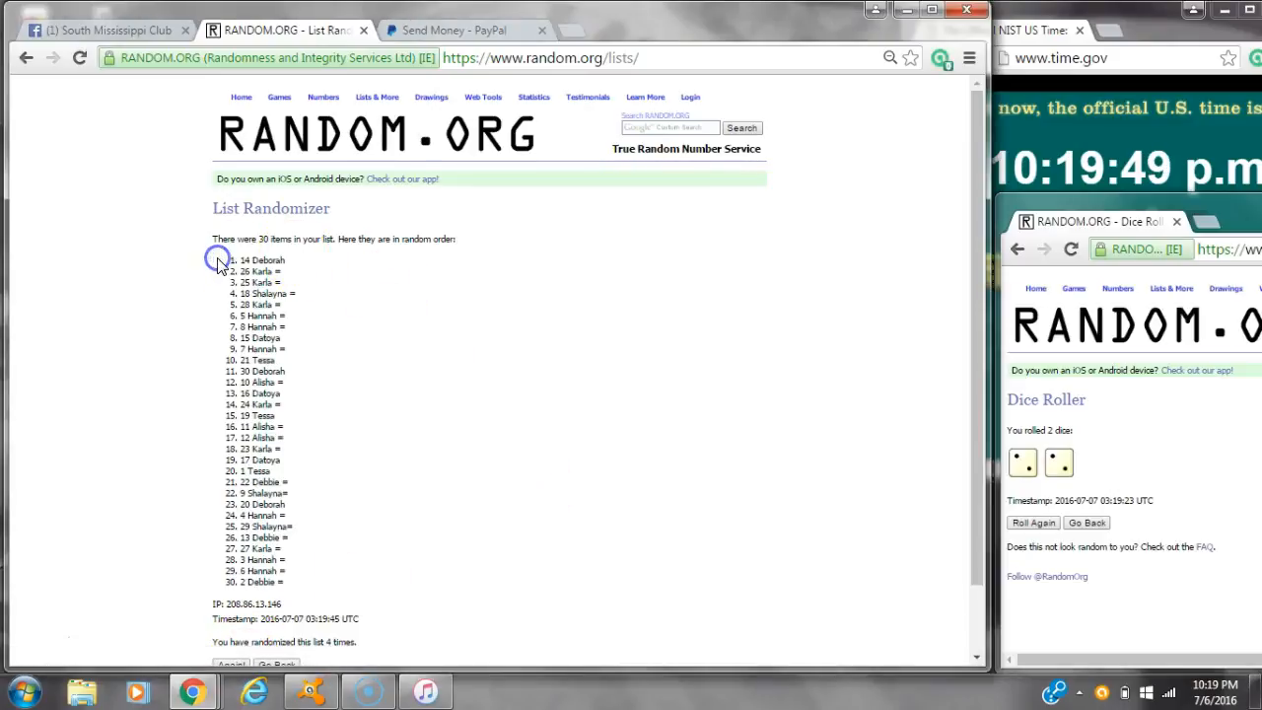
pyautogui.click(276, 241)
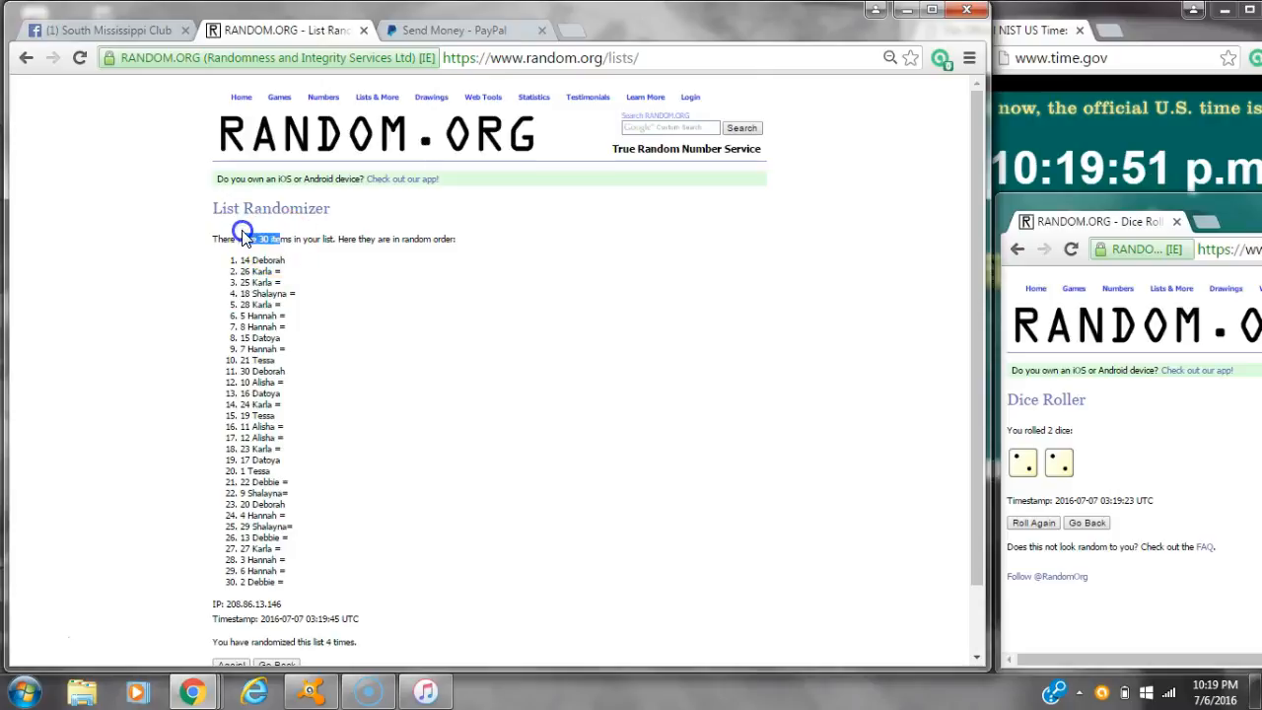
pyautogui.moveTo(975, 161); pyautogui.dragTo(972, 211)
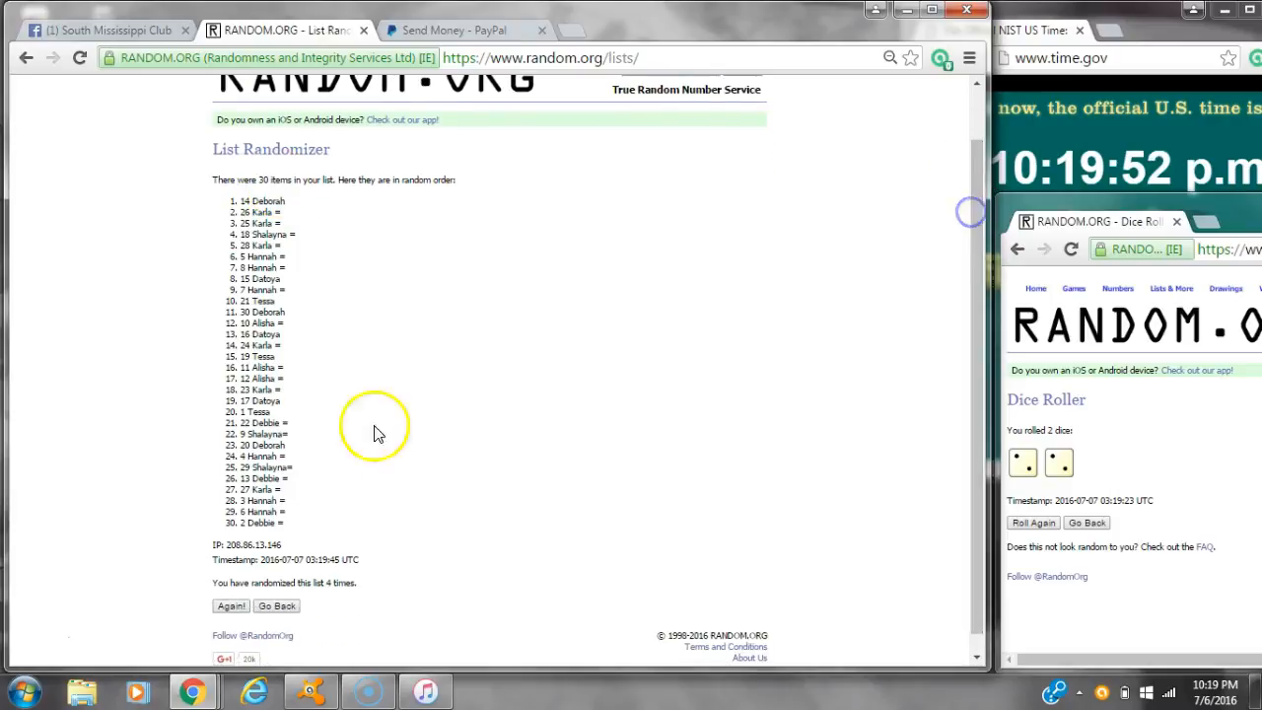
# Post a 'done' comment on the Facebook post and return to the randomized list results
pyautogui.click(116, 28)
pyautogui.click(329, 592)
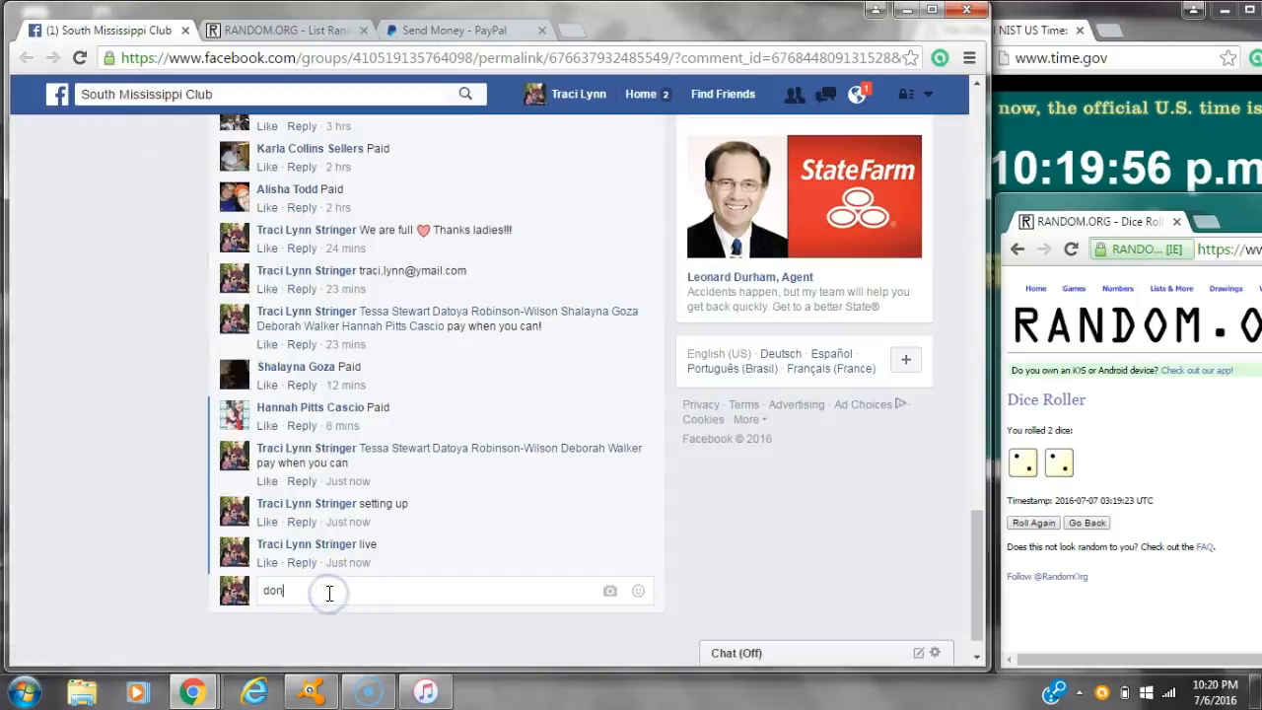
pyautogui.write('e')
pyautogui.press('Return')
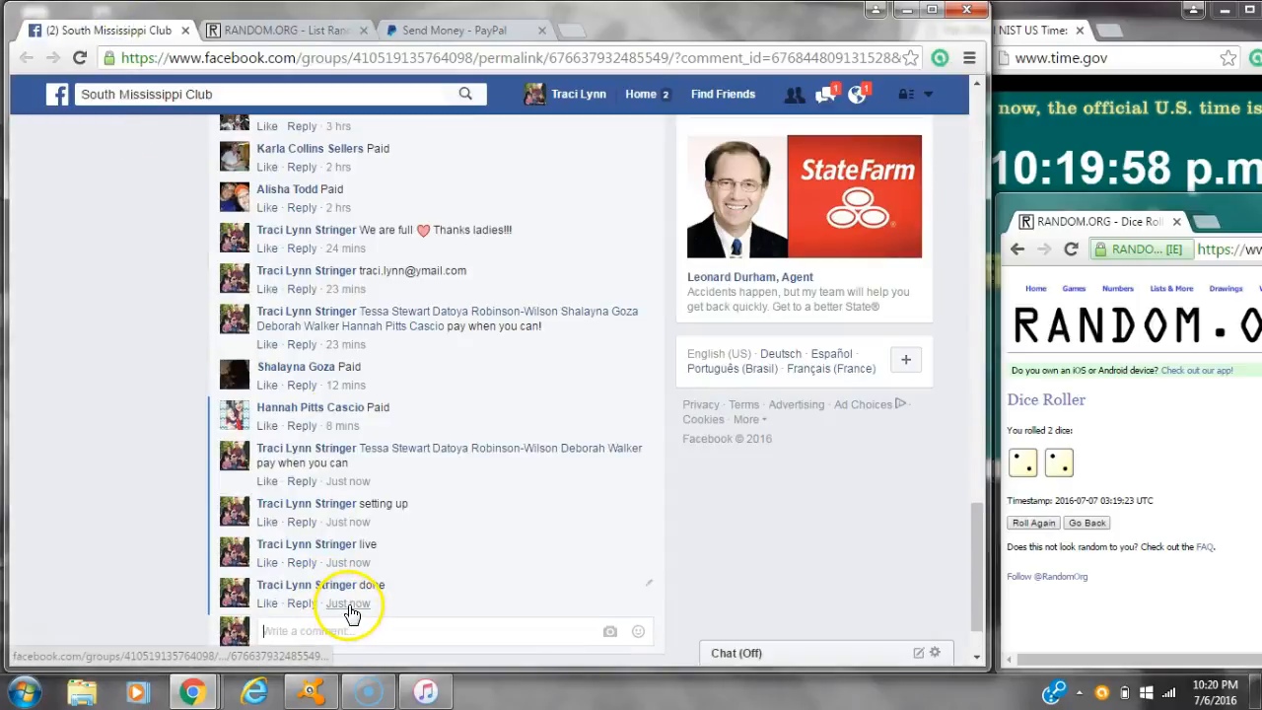
pyautogui.click(1218, 690)
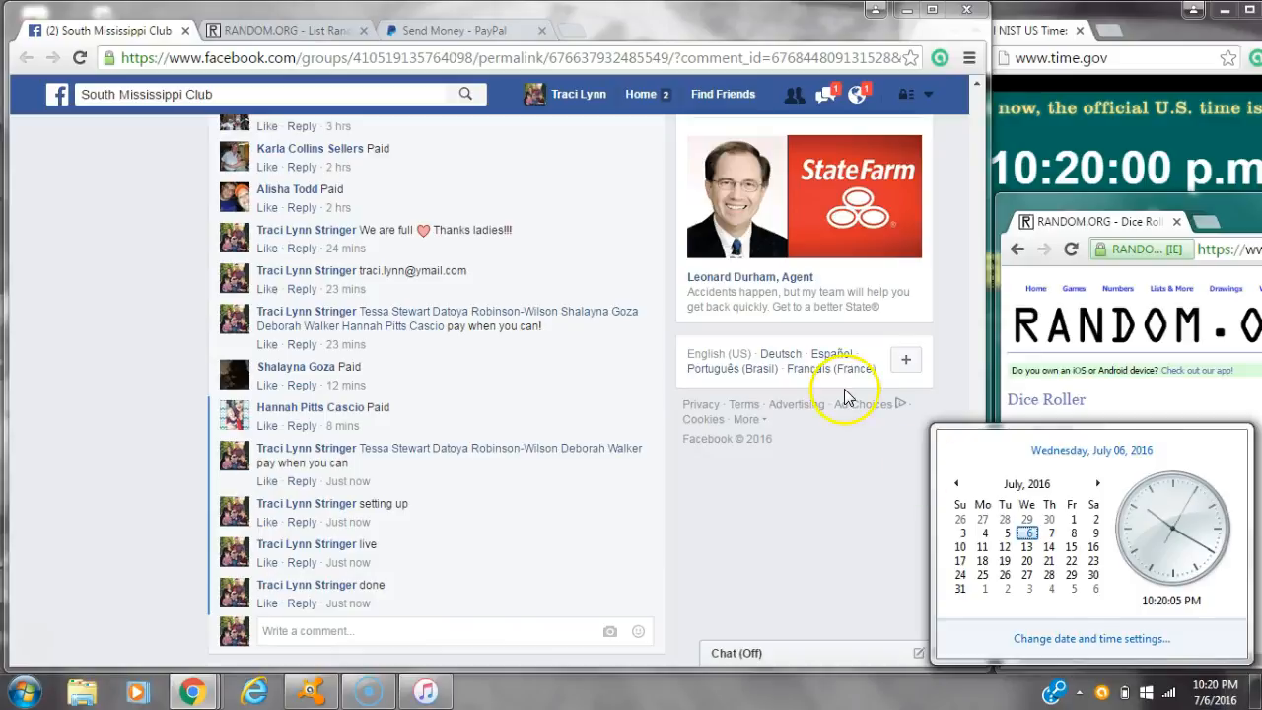
pyautogui.click(286, 30)
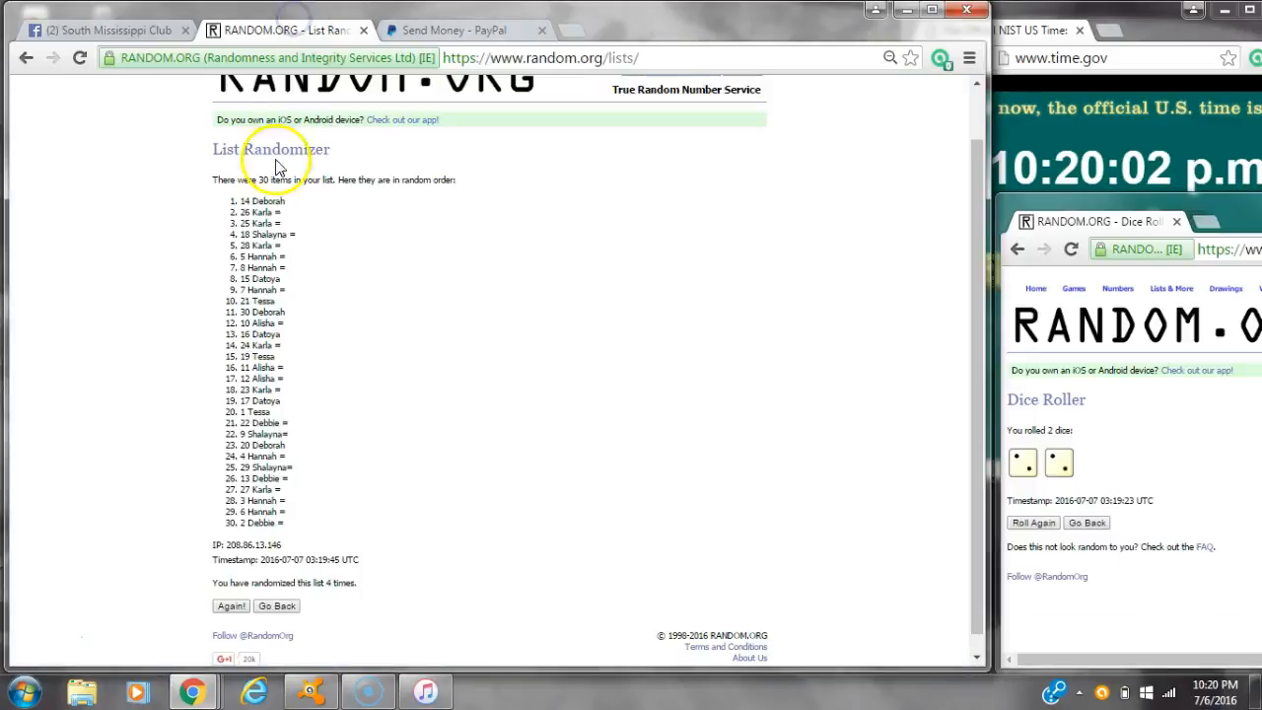